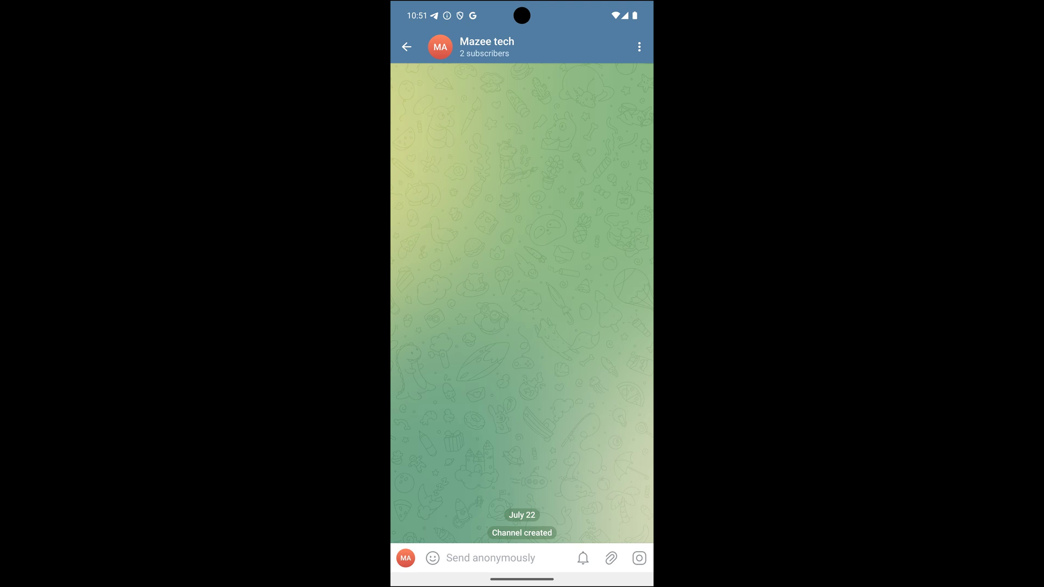
Step: Open the Mazee tech channel info page showing 2 subscribers and 1 administrator
{"action": "left_click", "coordinate": [487, 47]}
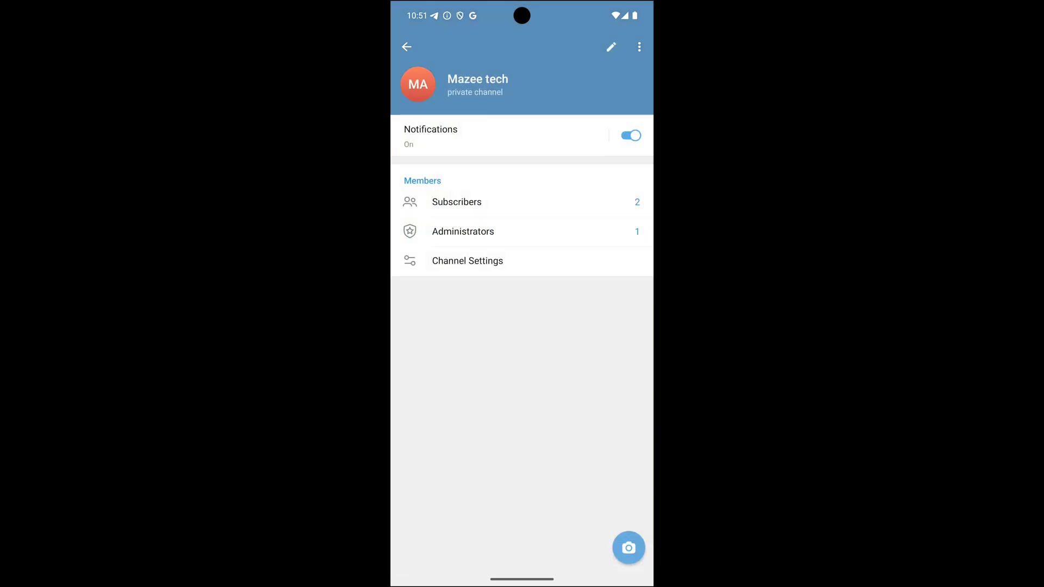
Step: Glance at Channel Settings without changes and return to the chat with the uploading 0:32 video
{"action": "left_click", "coordinate": [469, 259]}
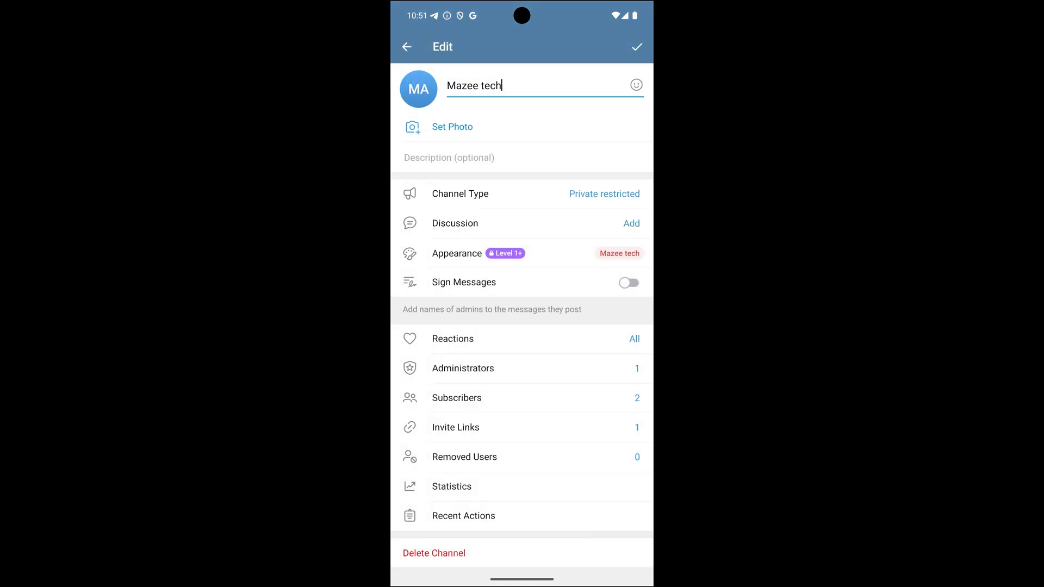
{"action": "left_click", "coordinate": [406, 46]}
{"action": "left_click", "coordinate": [406, 46]}
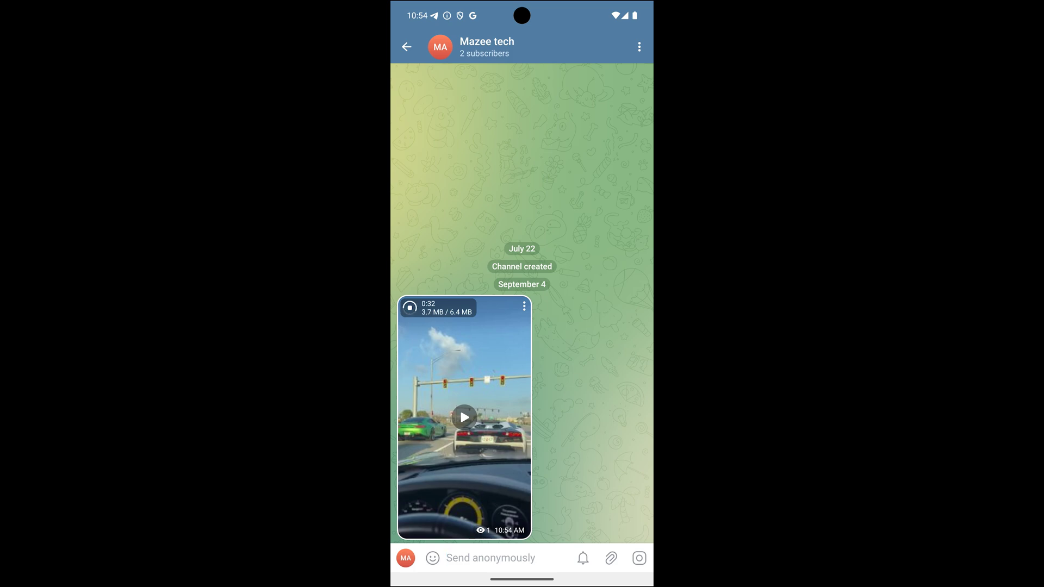
Step: Play the 0:32 car video full screen to about 0:08, then close the viewer
{"action": "left_click", "coordinate": [493, 350]}
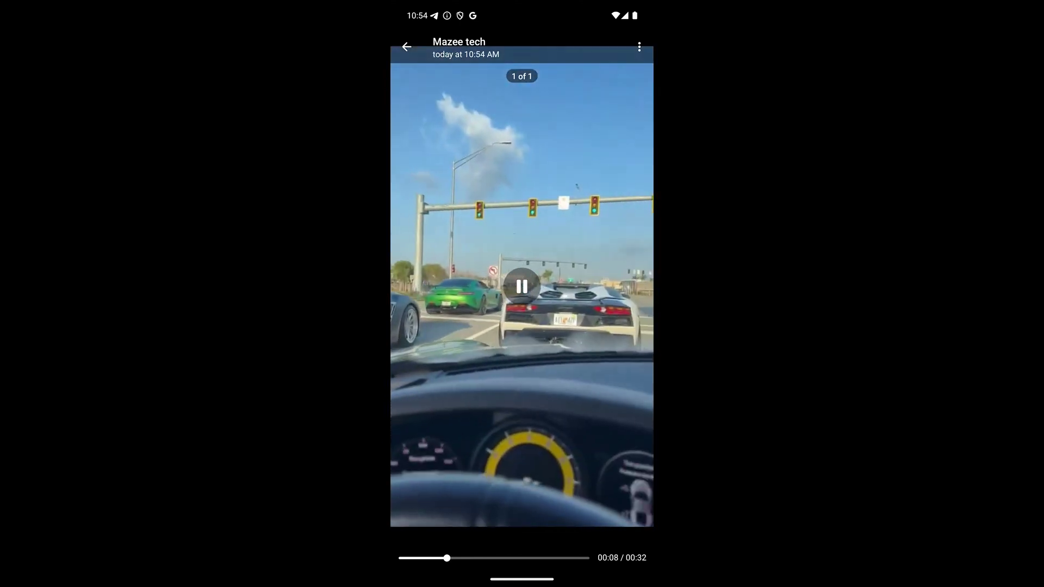
{"action": "key", "text": "Escape"}
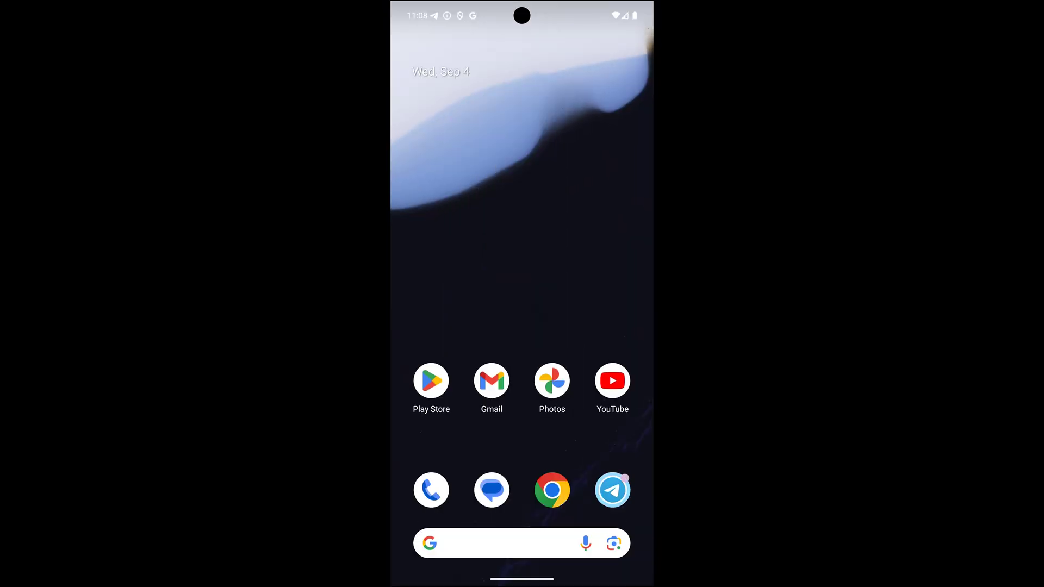
Step: Start a Google Play Store search
{"action": "left_click", "coordinate": [430, 381]}
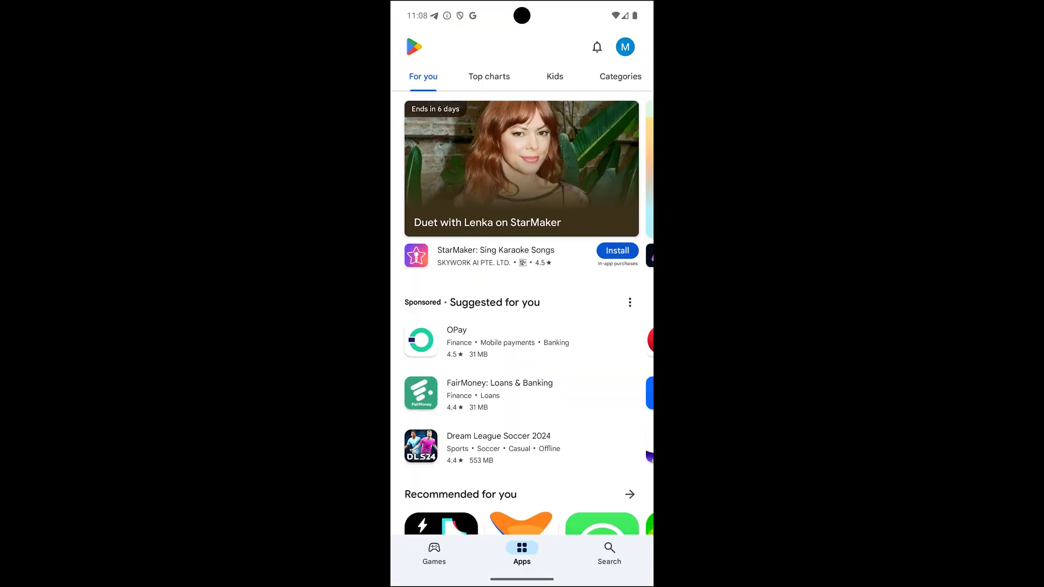
{"action": "left_click", "coordinate": [608, 552]}
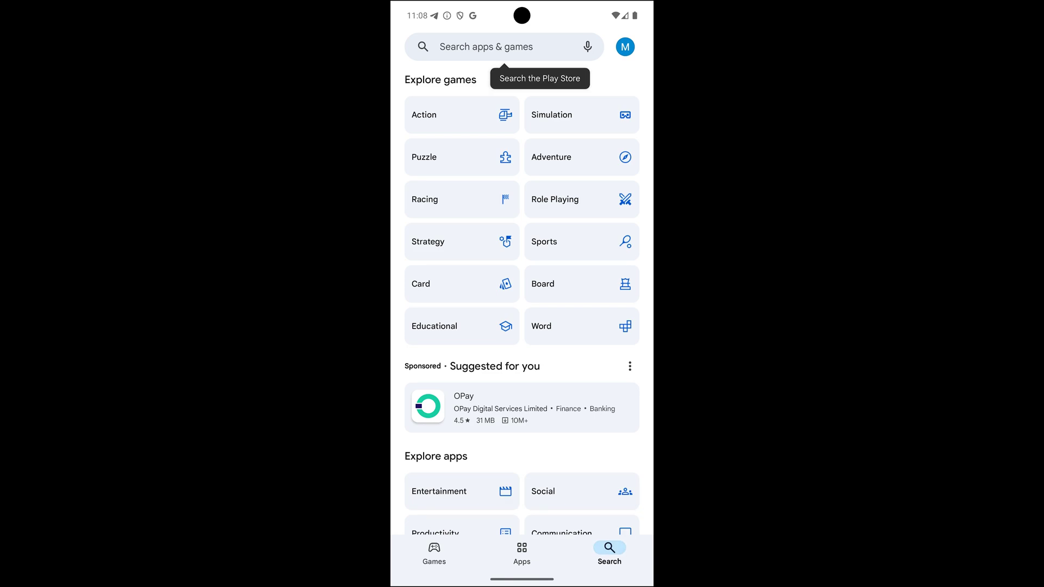
{"action": "left_click", "coordinate": [485, 47]}
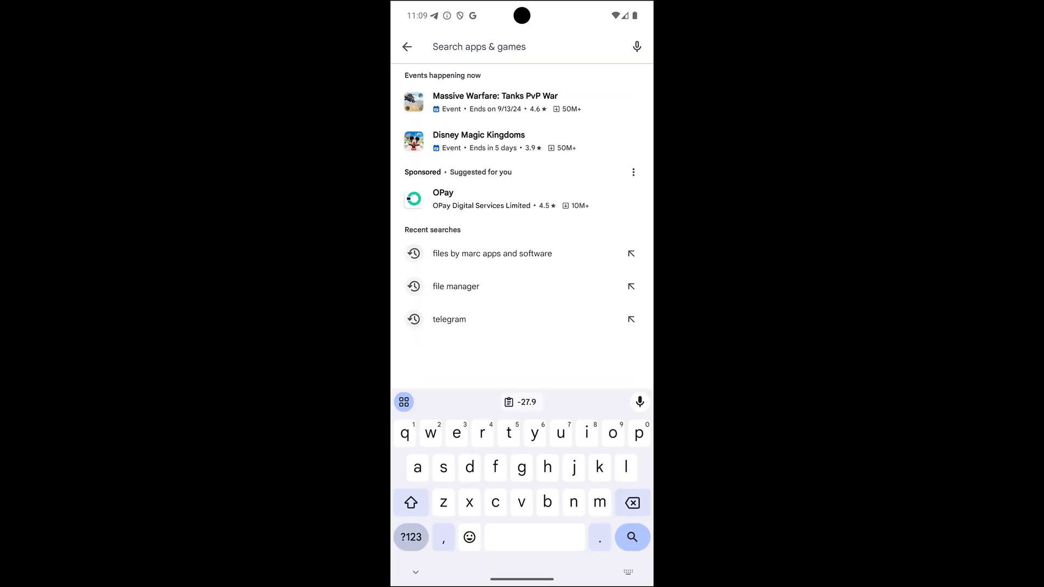
{"action": "type", "text": "files by"}
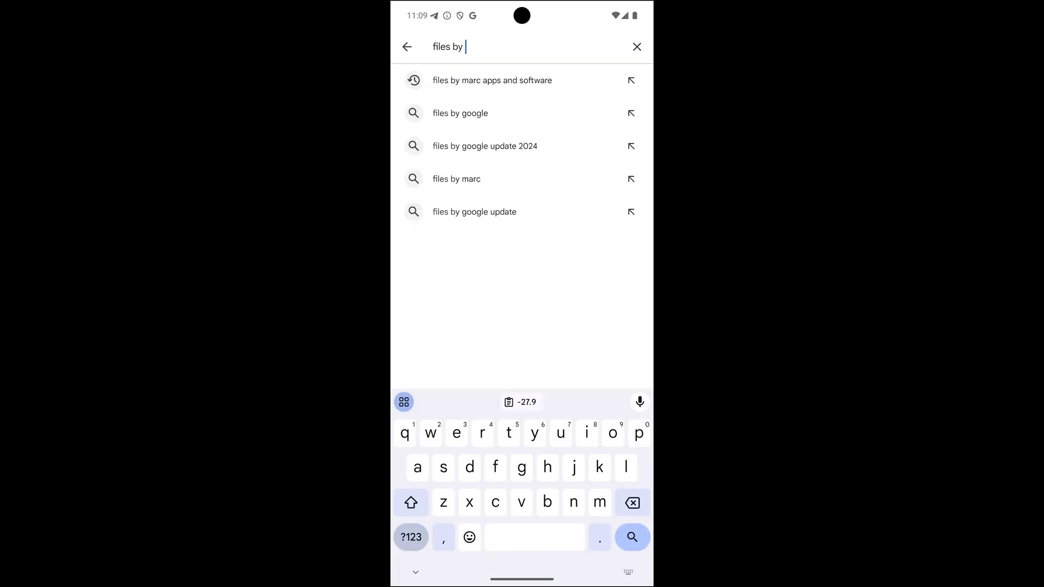
{"action": "type", "text": " ma"}
Step: Install and launch the 'files by marc' Files app from the search suggestion
{"action": "left_click", "coordinate": [492, 80]}
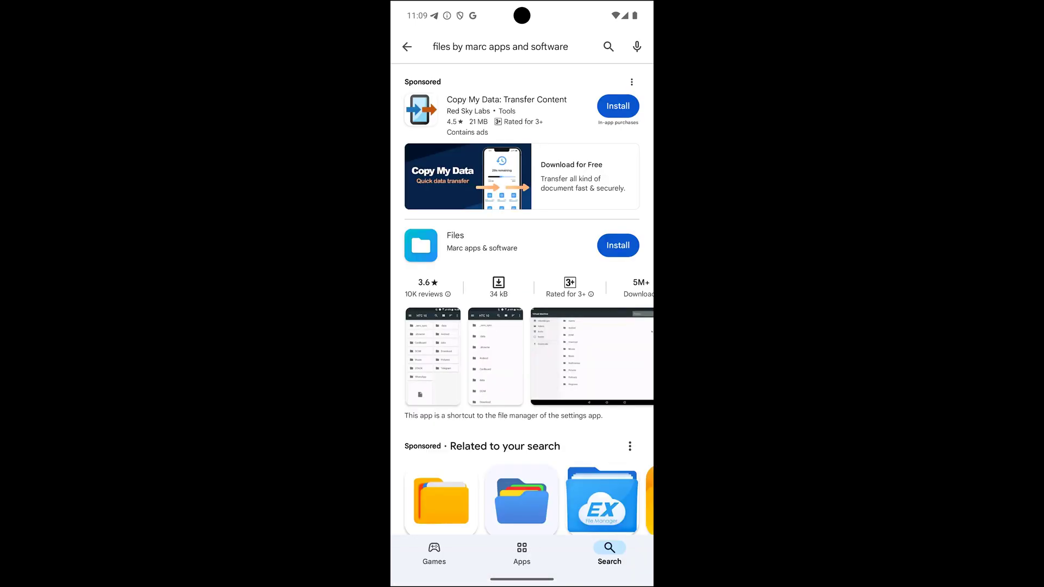
{"action": "left_click", "coordinate": [617, 245]}
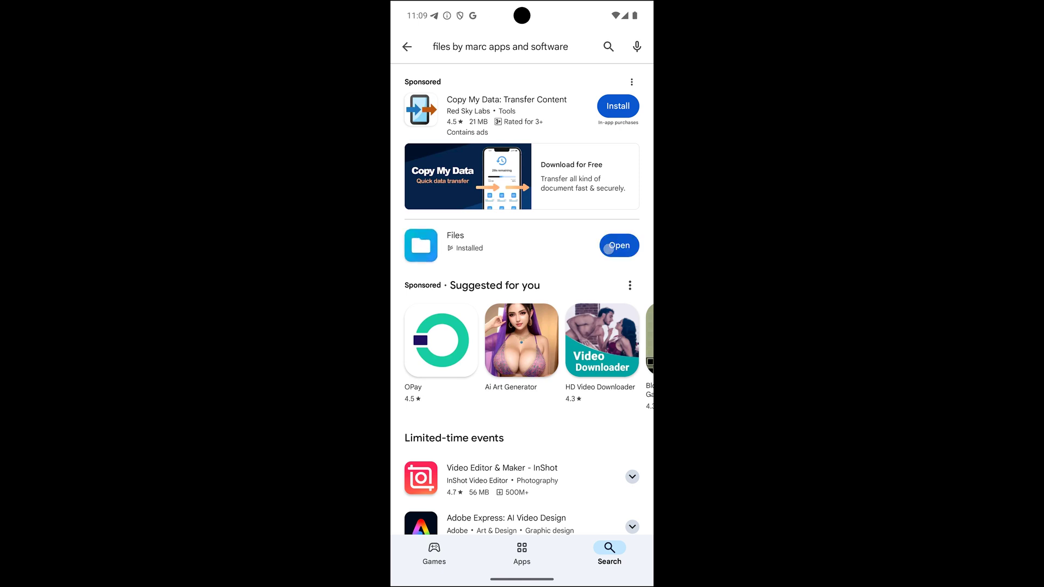
{"action": "left_click", "coordinate": [608, 249]}
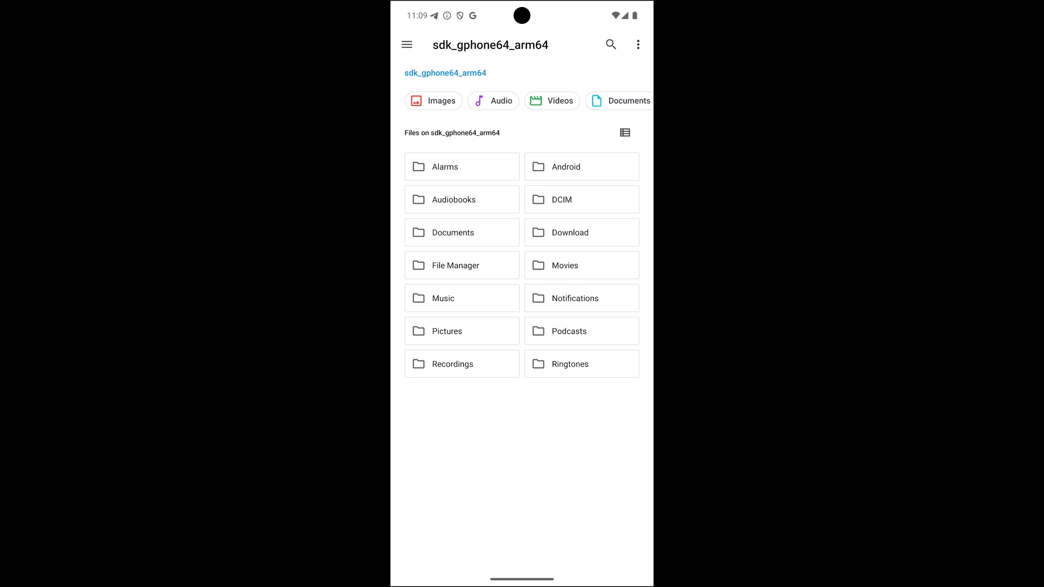
Step: Go through Android and data into org.telegram.messenger
{"action": "left_click", "coordinate": [564, 167]}
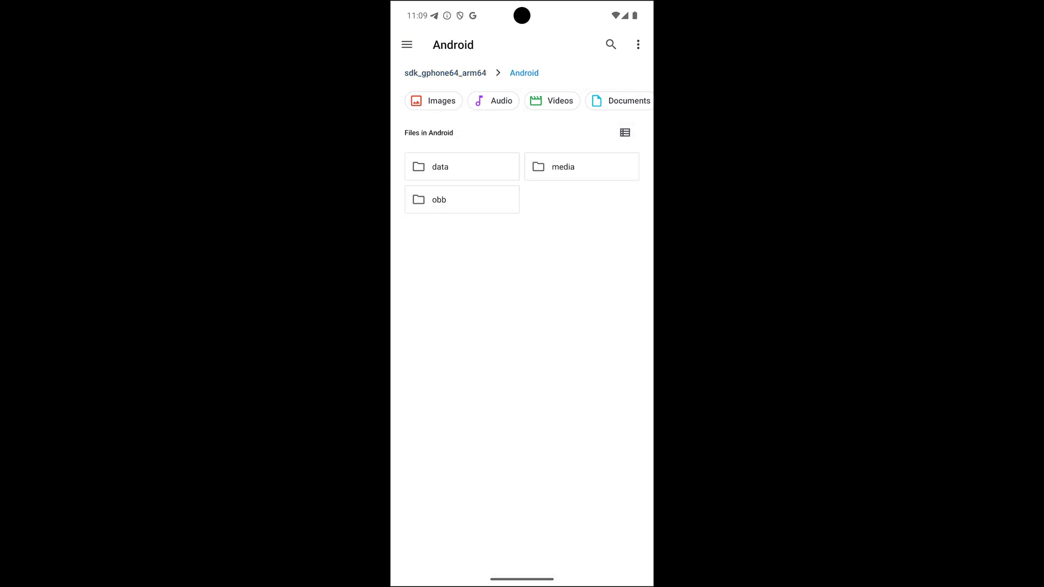
{"action": "left_click", "coordinate": [461, 166]}
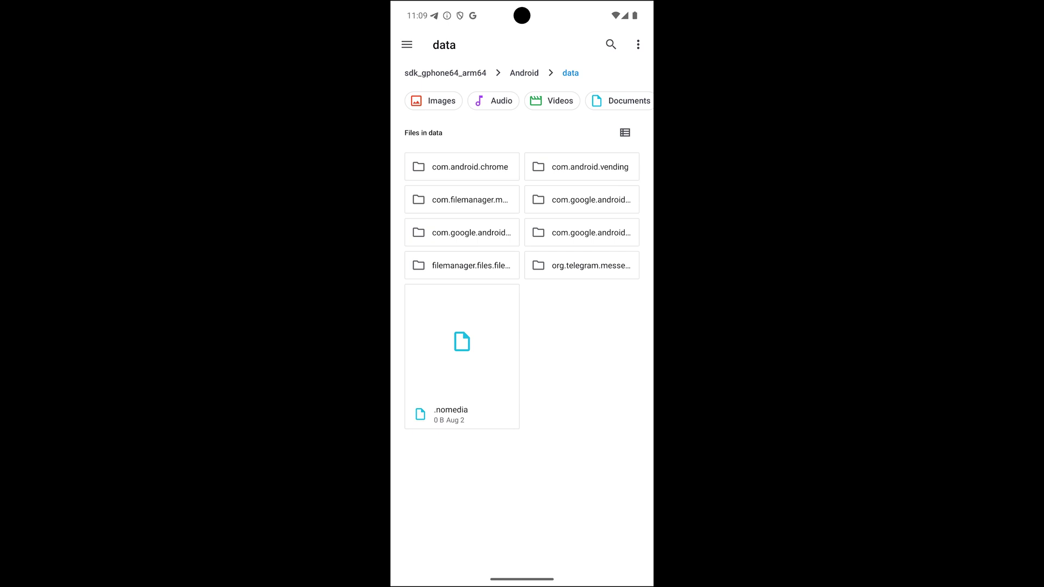
{"action": "left_click", "coordinate": [581, 265]}
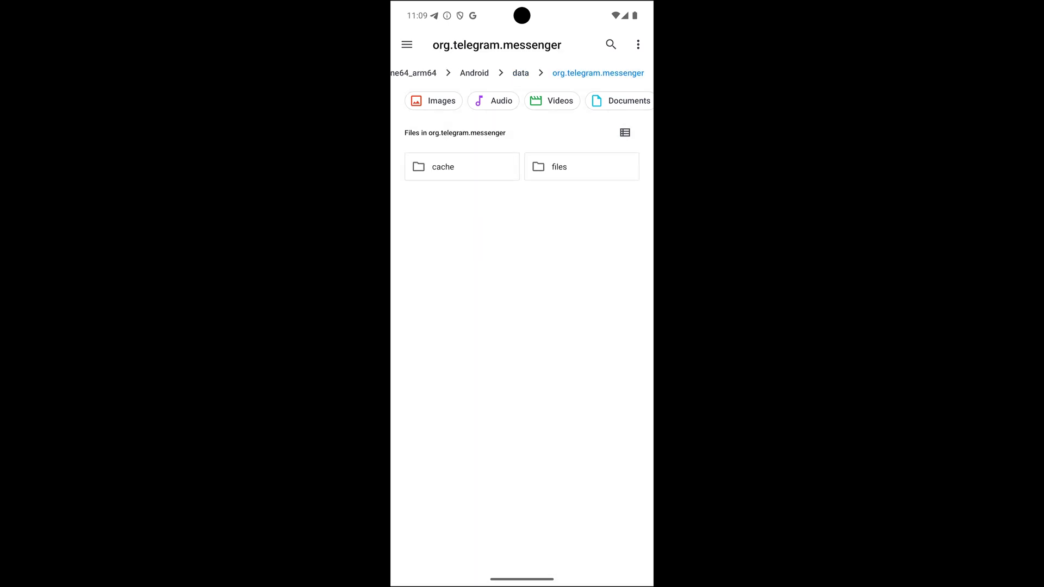
{"action": "left_click", "coordinate": [581, 166]}
Step: Clear the stray selection and continue through files and Telegram to Telegram Video
{"action": "left_click", "coordinate": [582, 167]}
{"action": "left_click", "coordinate": [582, 166]}
{"action": "left_click", "coordinate": [581, 166]}
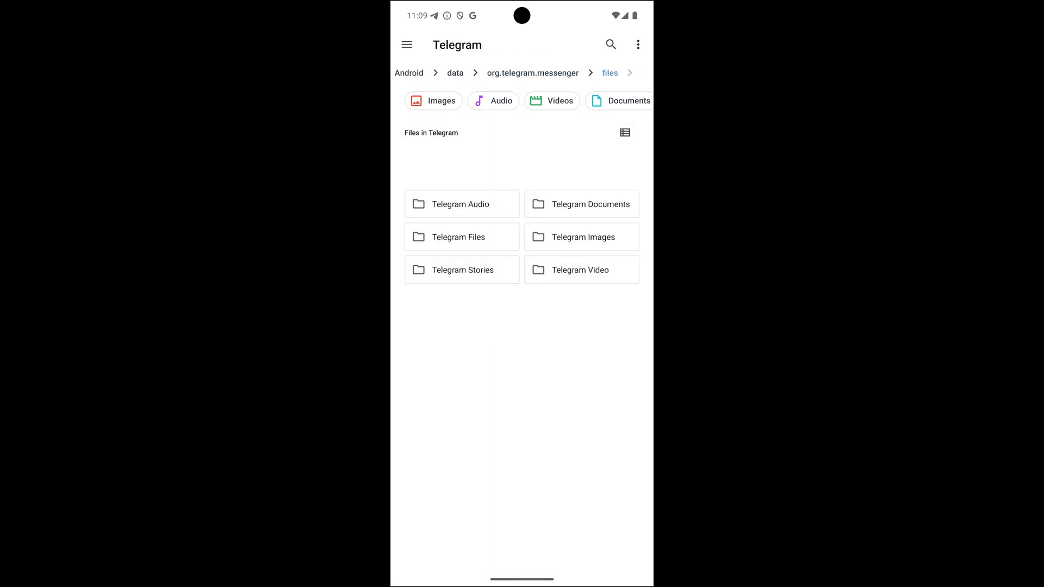
{"action": "left_click", "coordinate": [579, 233]}
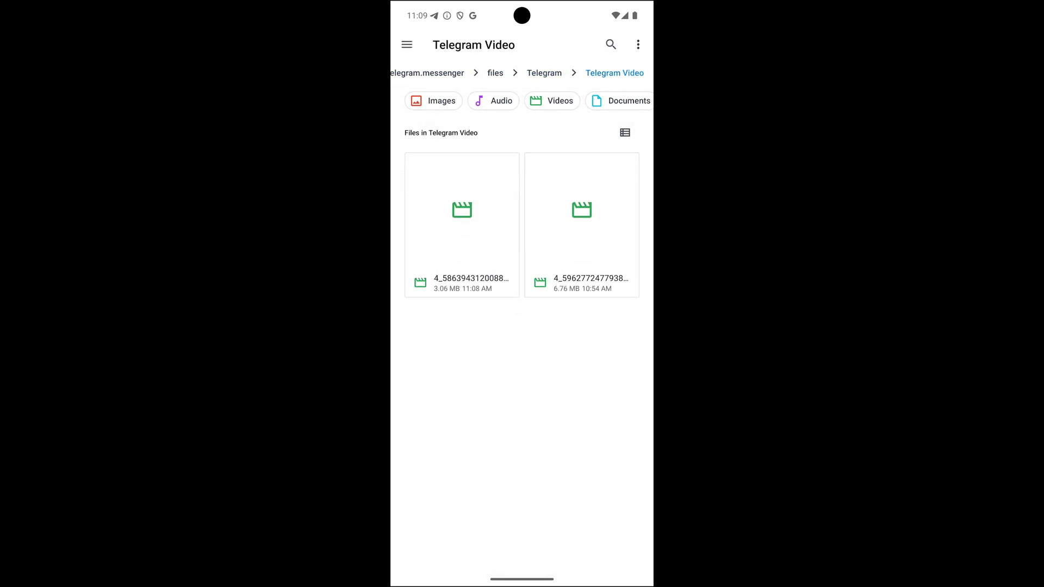
Step: Play a saved Telegram car video, opening it with Photos just once
{"action": "left_click", "coordinate": [603, 211]}
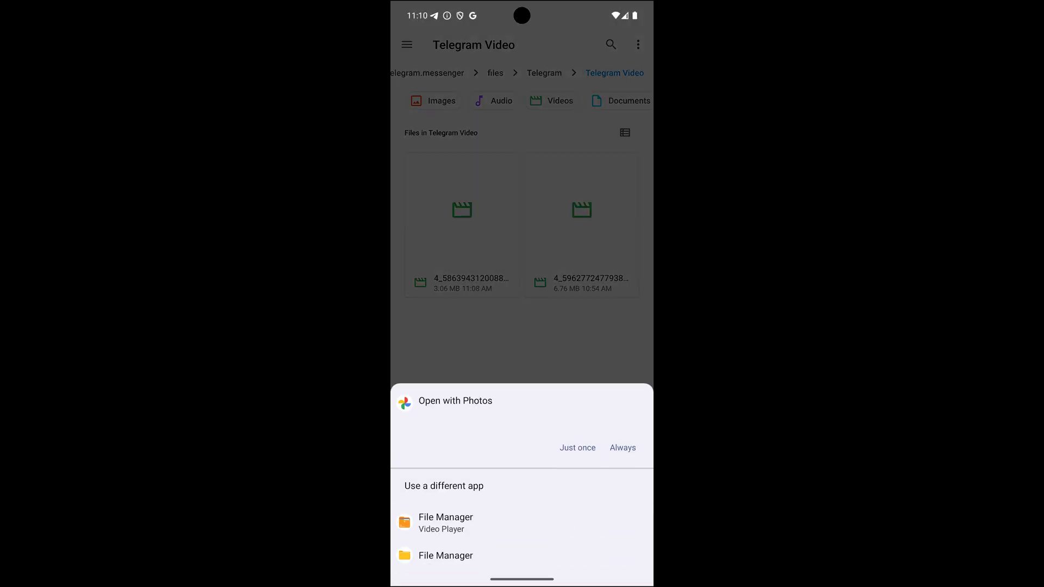
{"action": "left_click", "coordinate": [588, 448]}
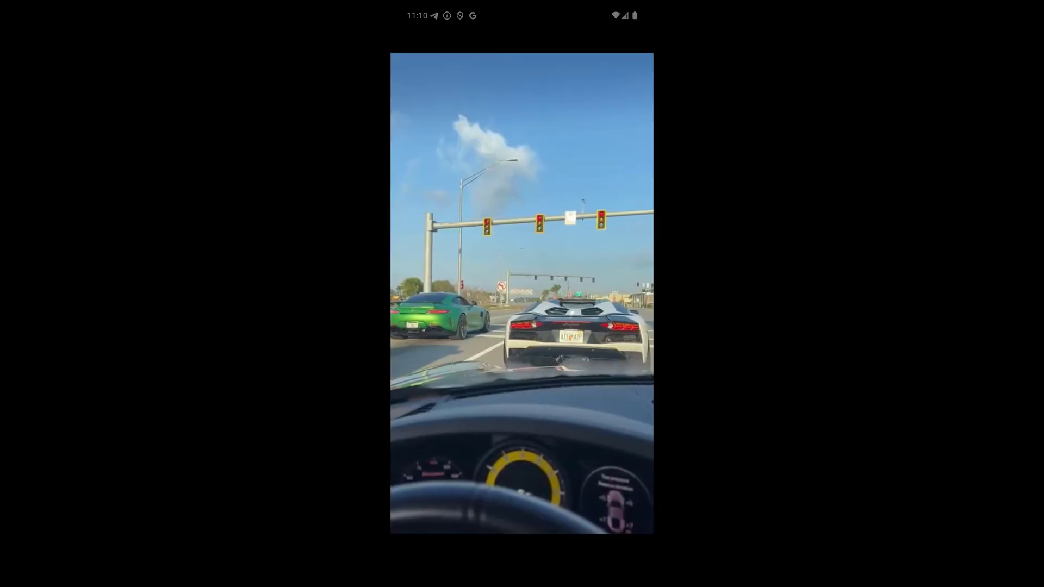